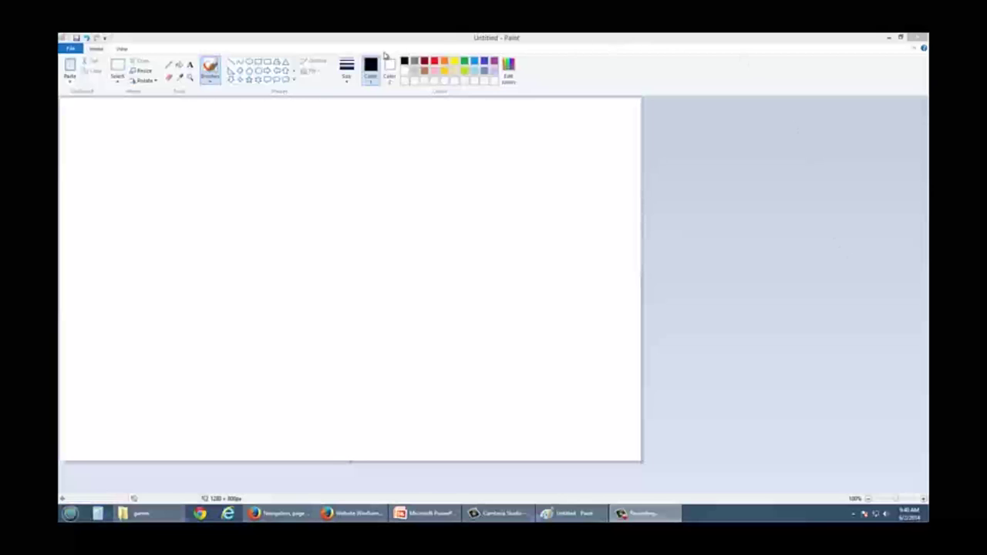
# Step: Undo a stray stroke and draw a black rectangle border around nearly the whole canvas
pyautogui.click(261, 66)
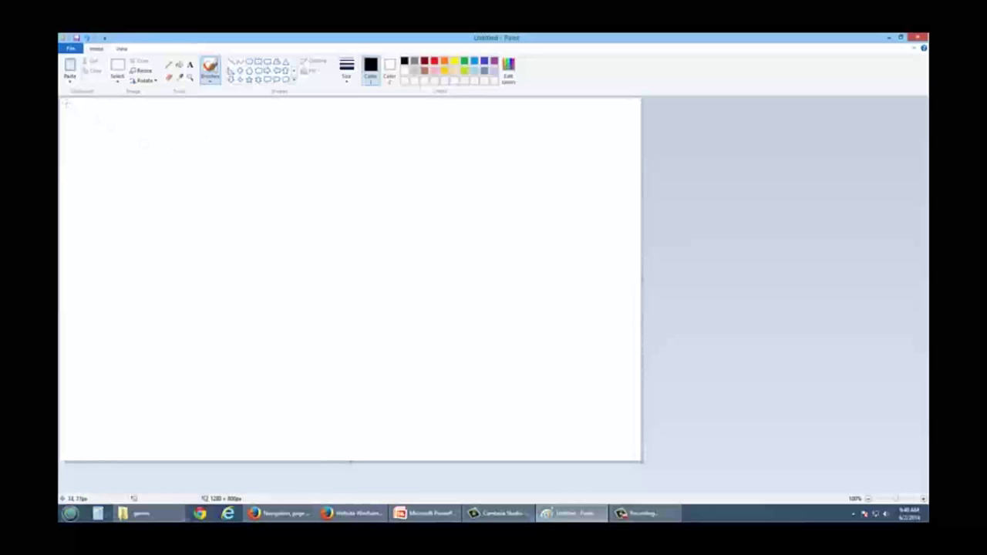
pyautogui.moveTo(66, 103); pyautogui.dragTo(168, 174)
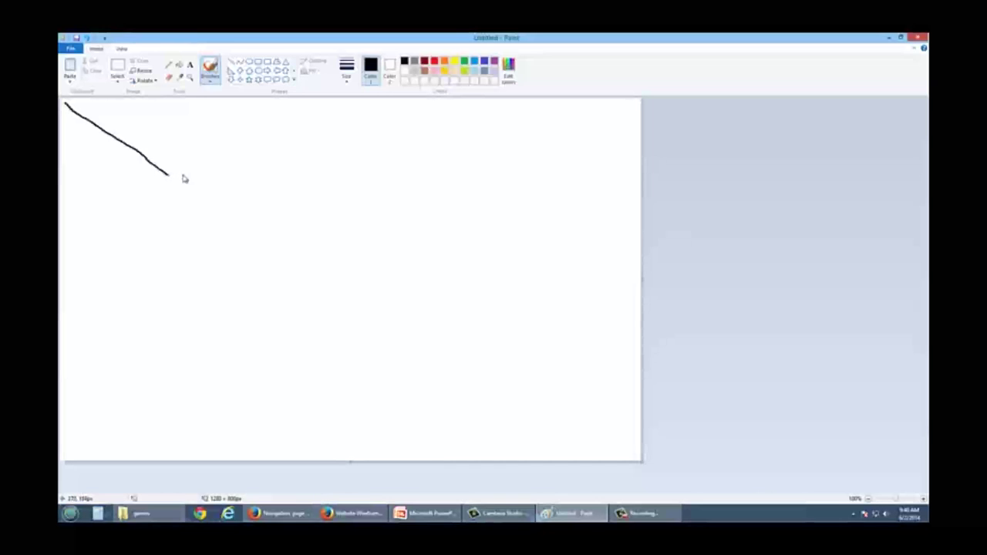
pyautogui.hotkey('ctrl', 's')
pyautogui.press('Escape')
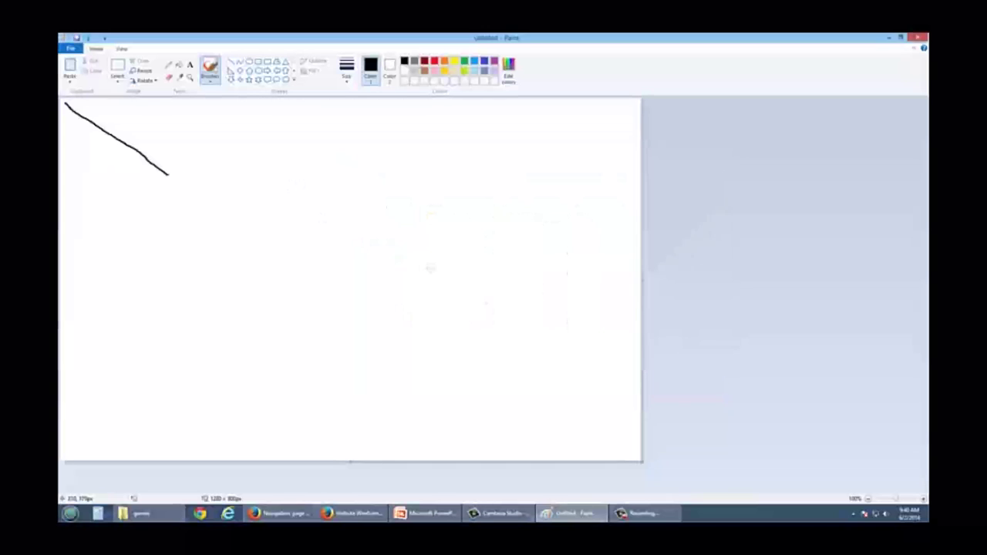
pyautogui.hotkey('ctrl', 'z')
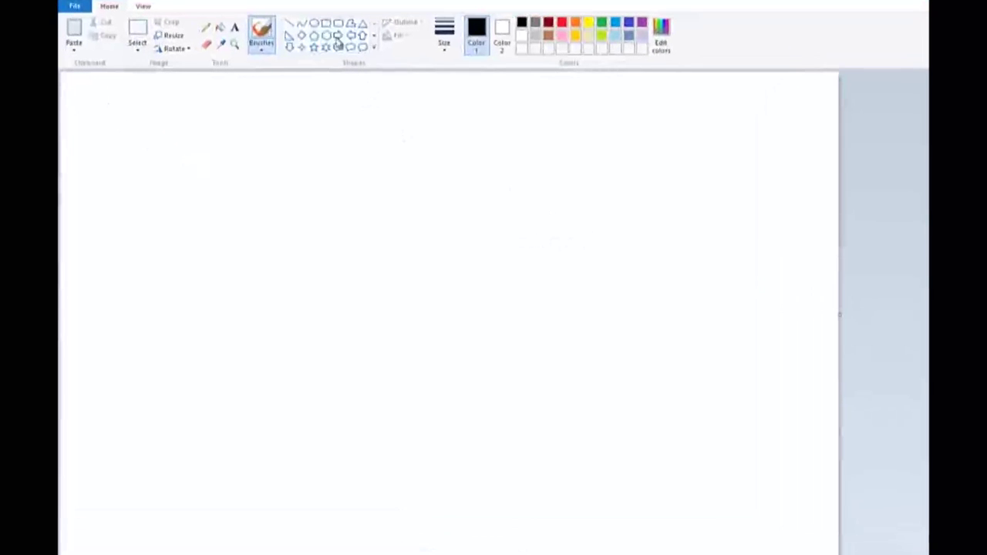
pyautogui.click(327, 24)
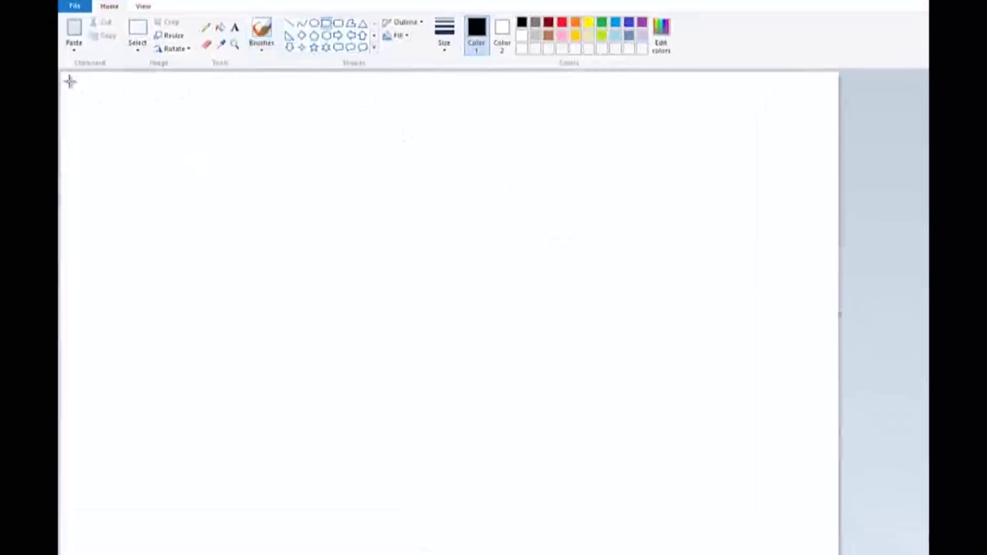
pyautogui.moveTo(68, 78); pyautogui.dragTo(830, 550)
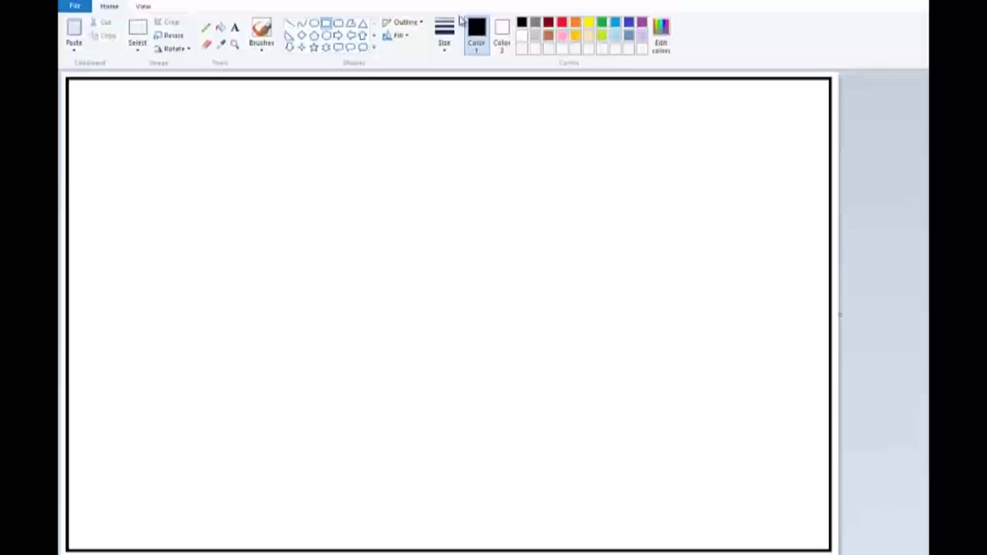
# Step: Draw two horizontal lines across the frame, one below the header and one above the footer
pyautogui.click(291, 25)
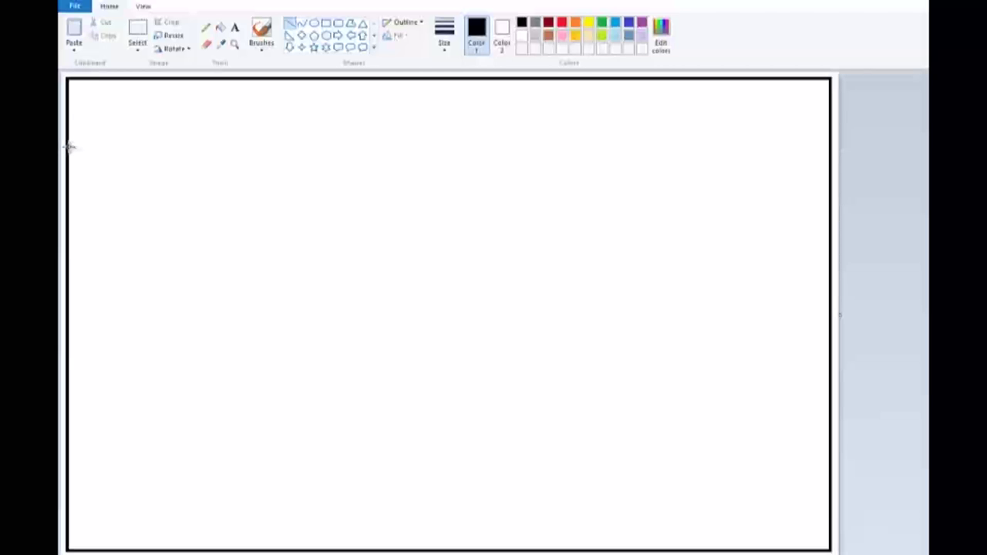
pyautogui.moveTo(70, 147); pyautogui.dragTo(830, 156)
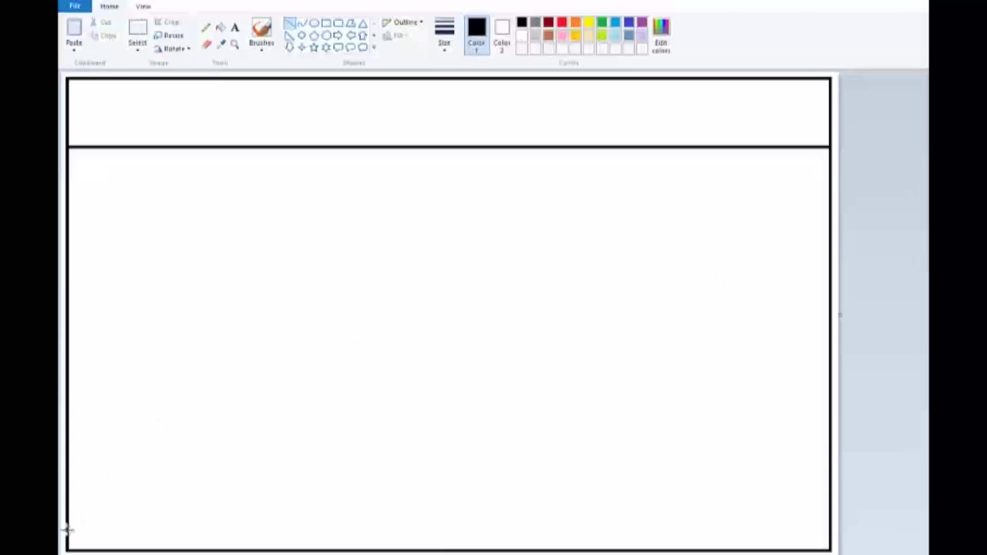
pyautogui.moveTo(68, 528); pyautogui.dragTo(829, 531)
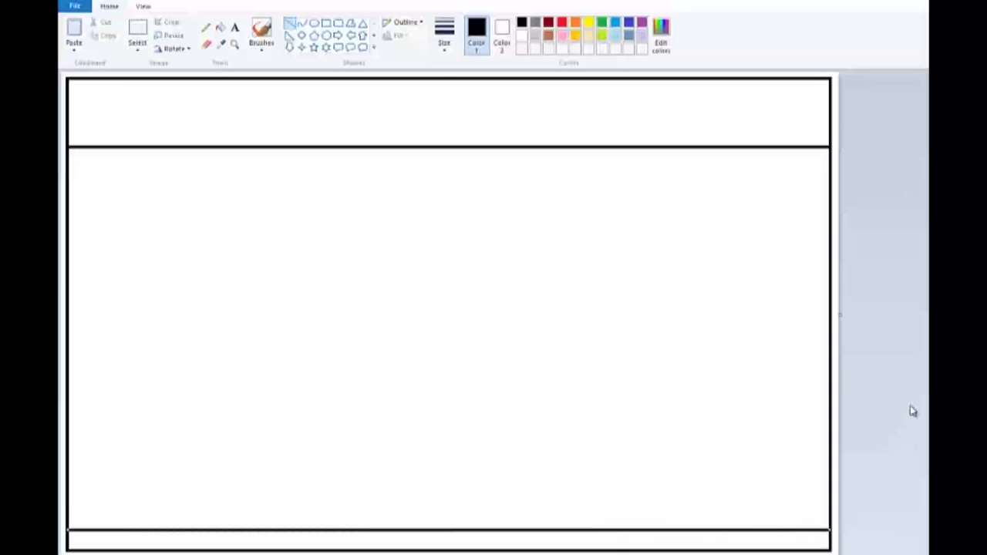
pyautogui.click(911, 411)
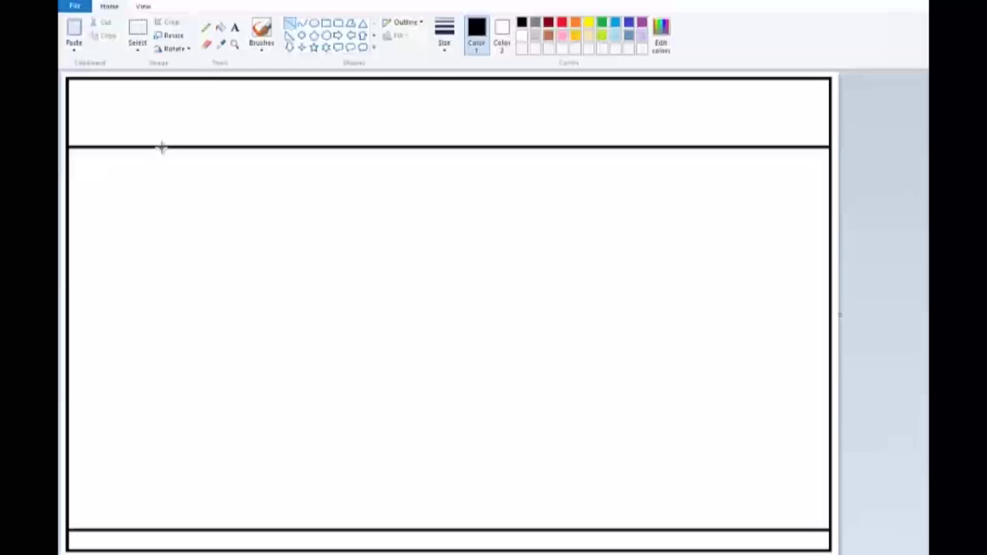
# Step: Draw a vertical line from the header divider to the footer line, undoing a stray extra line
pyautogui.moveTo(161, 148); pyautogui.dragTo(154, 527)
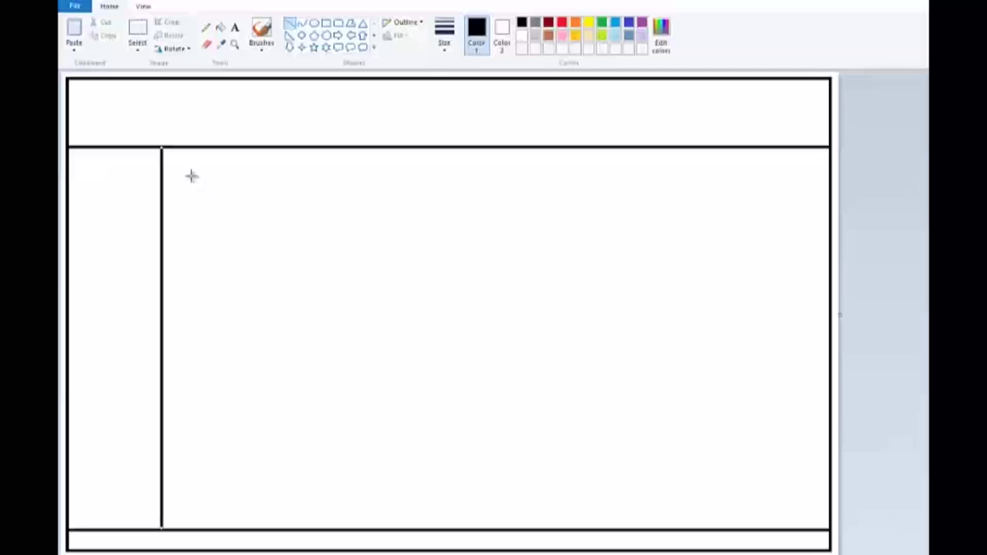
pyautogui.moveTo(192, 176); pyautogui.dragTo(191, 241)
pyautogui.hotkey('ctrl', 'z')
pyautogui.hotkey('ctrl', 'z')
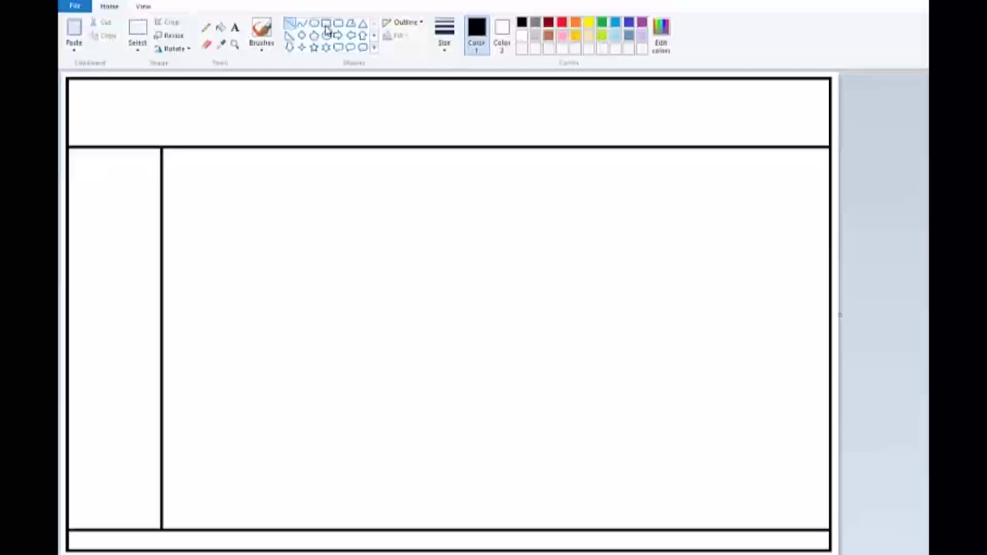
# Step: Draw a picture-placeholder rectangle at the content area's top-left, replacing a too-small first attempt
pyautogui.click(326, 24)
pyautogui.moveTo(184, 173); pyautogui.dragTo(194, 184)
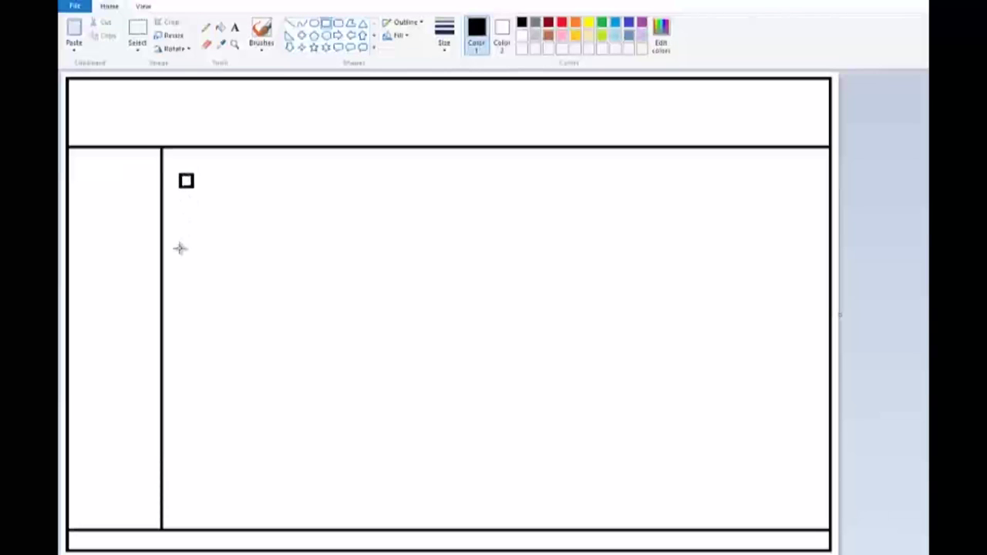
pyautogui.hotkey('ctrl', 'z')
pyautogui.moveTo(181, 167); pyautogui.dragTo(329, 288)
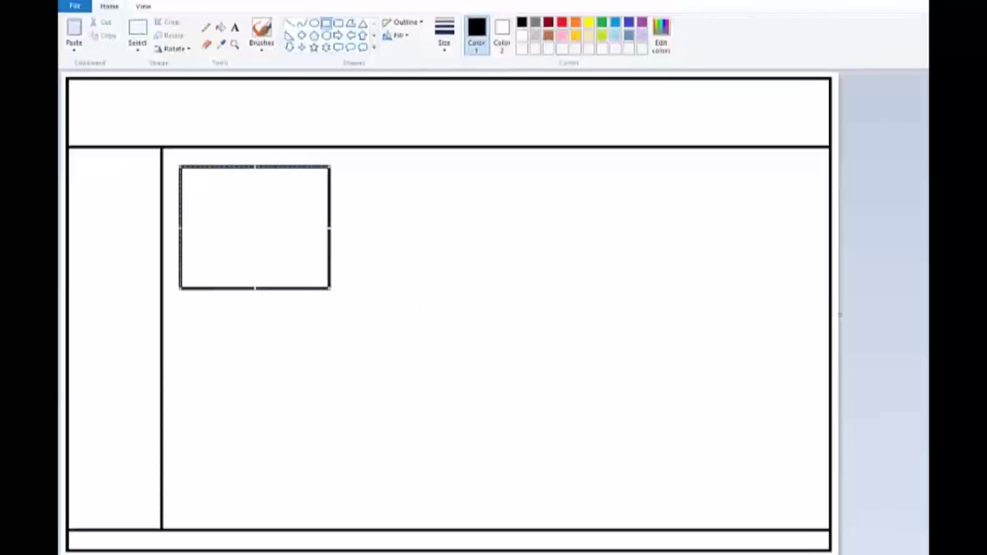
pyautogui.press('Return')
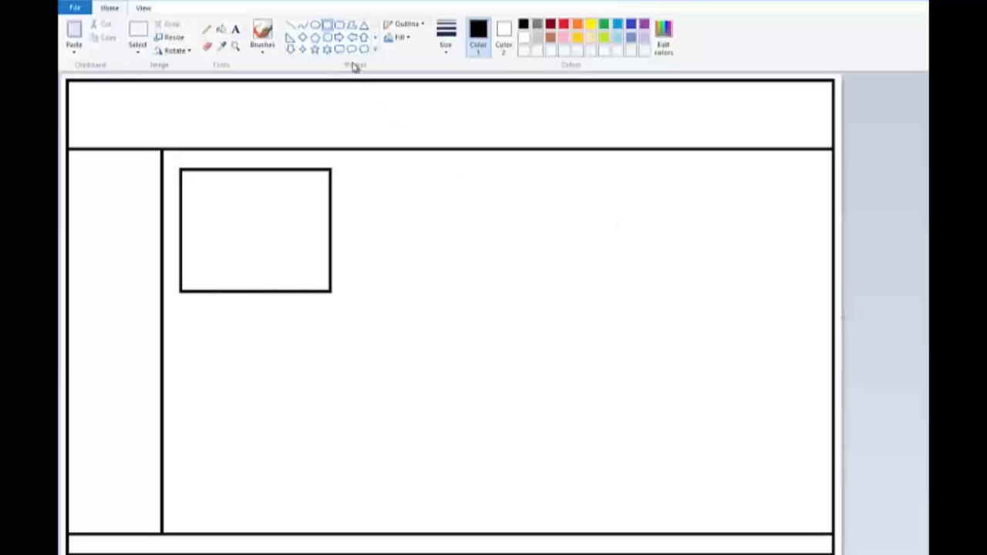
# Step: Draw an oval at the header's left, a long bar across its middle, and a box at the right end
pyautogui.click(316, 27)
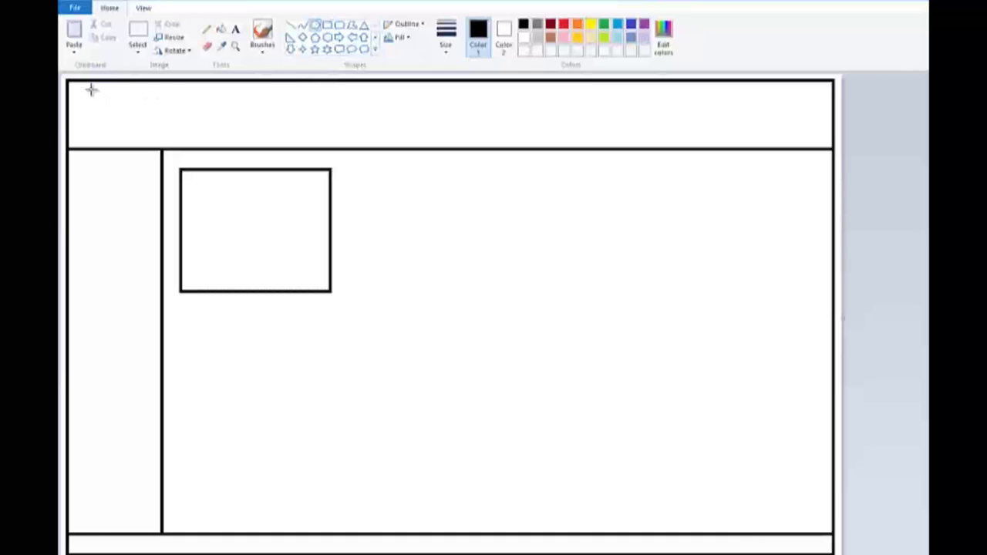
pyautogui.moveTo(91, 89); pyautogui.dragTo(222, 137)
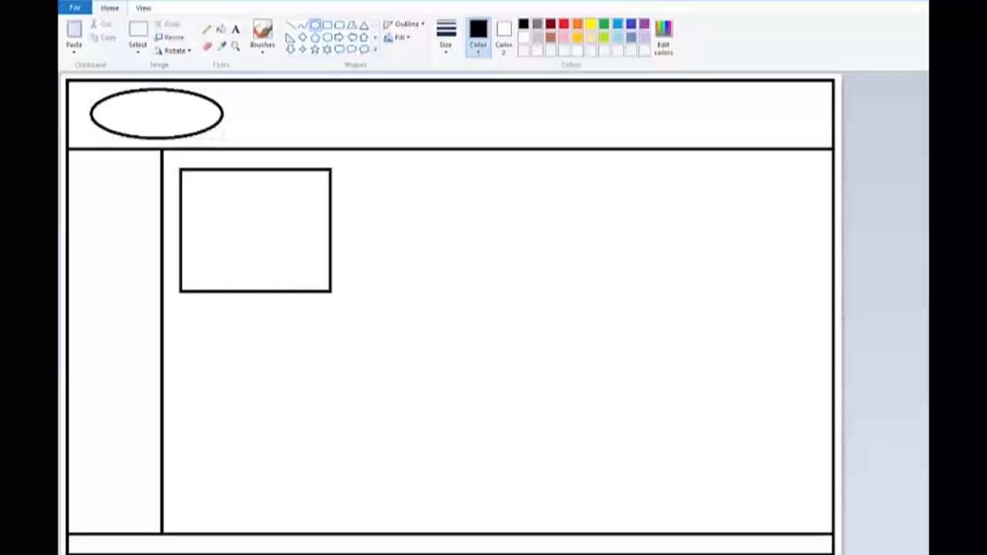
pyautogui.click(327, 24)
pyautogui.moveTo(247, 96); pyautogui.dragTo(708, 125)
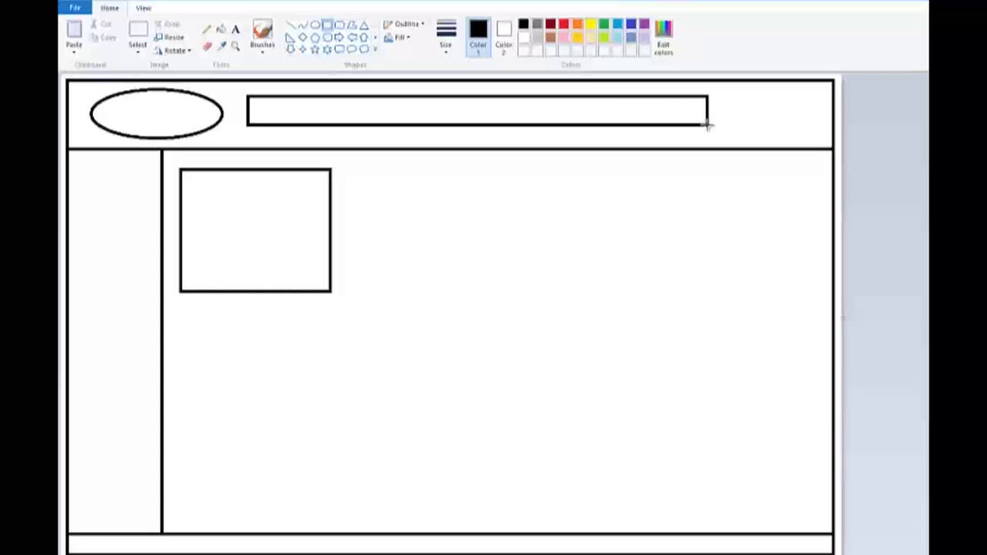
pyautogui.moveTo(708, 125); pyautogui.dragTo(707, 125)
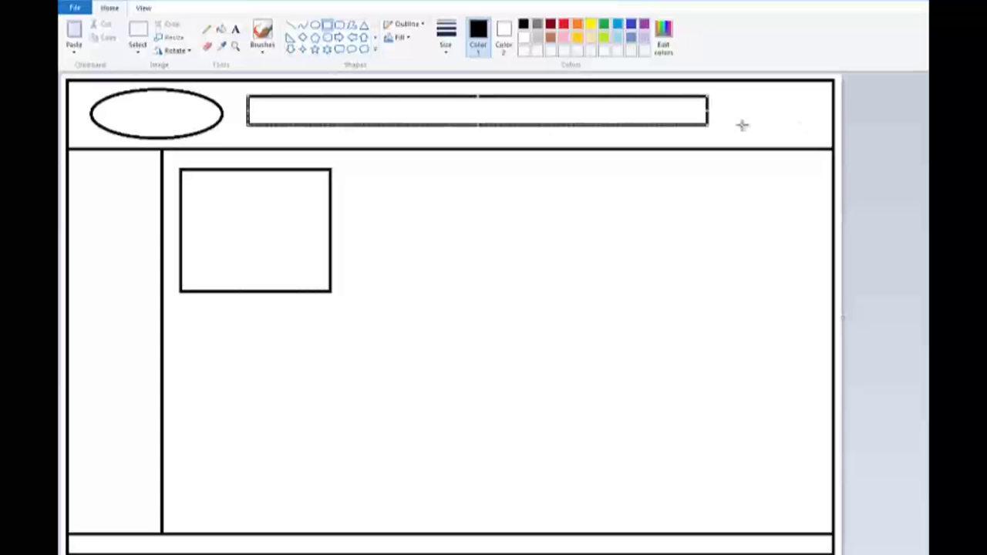
pyautogui.click(917, 156)
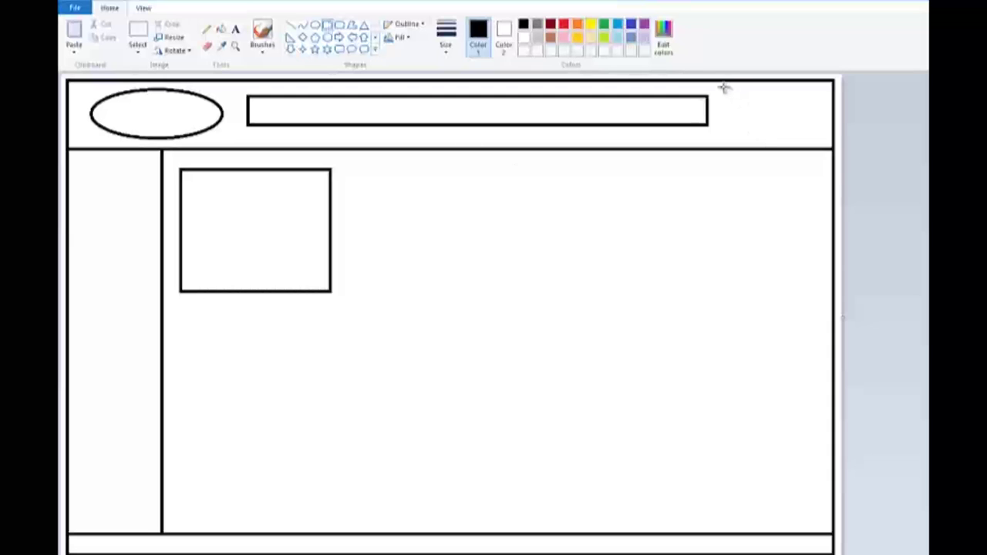
pyautogui.moveTo(723, 87); pyautogui.dragTo(822, 139)
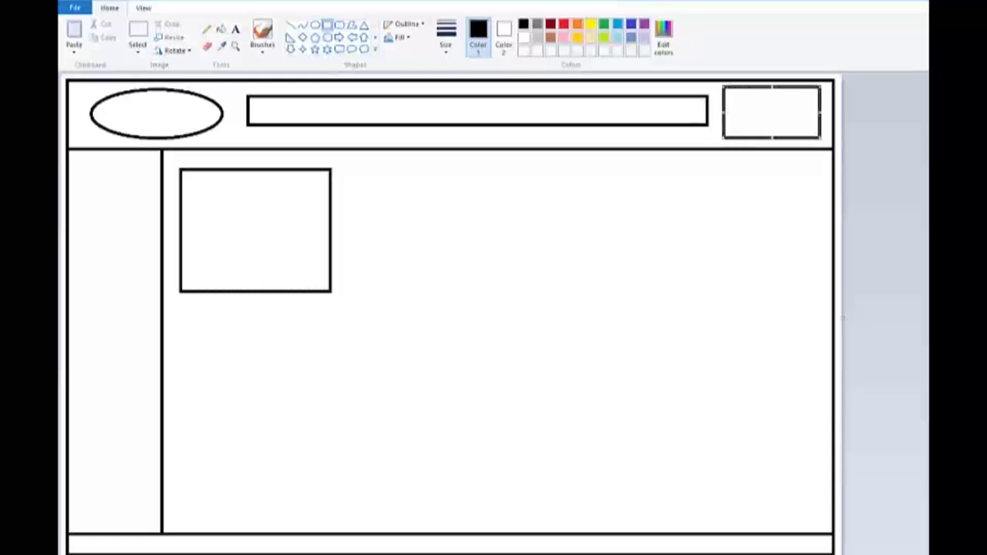
pyautogui.press('Escape')
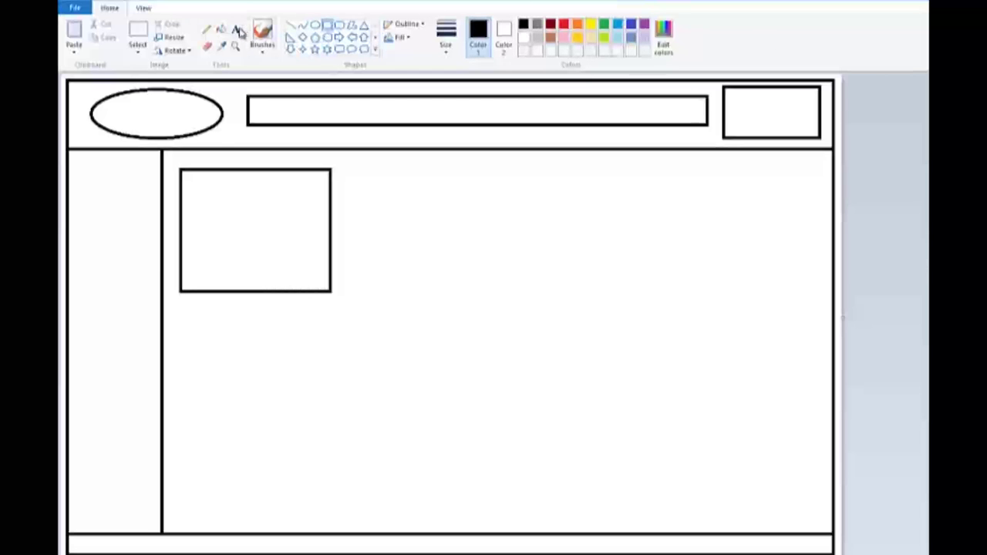
# Step: Add the text 'Logo' inside the oval and 'Company Name' in the long header bar
pyautogui.click(235, 28)
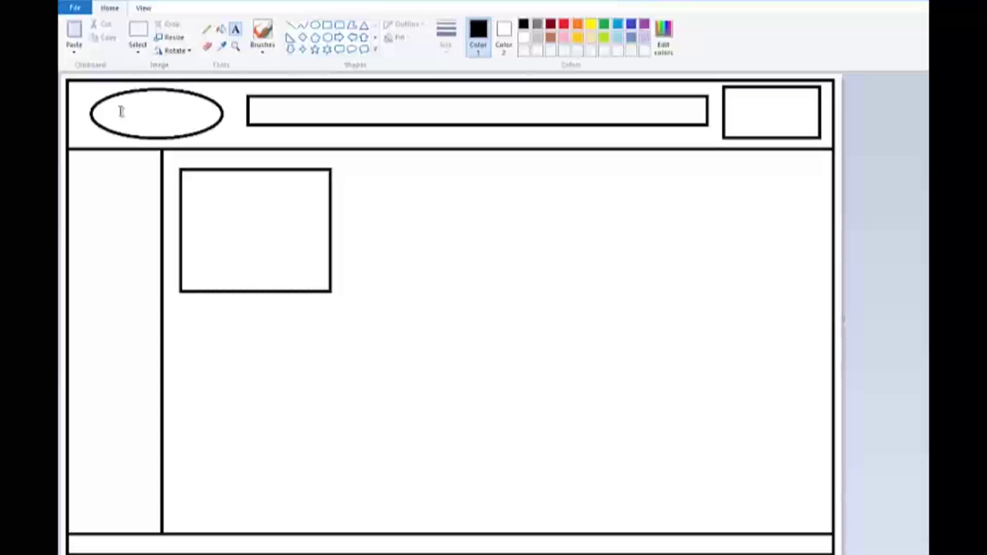
pyautogui.click(118, 104)
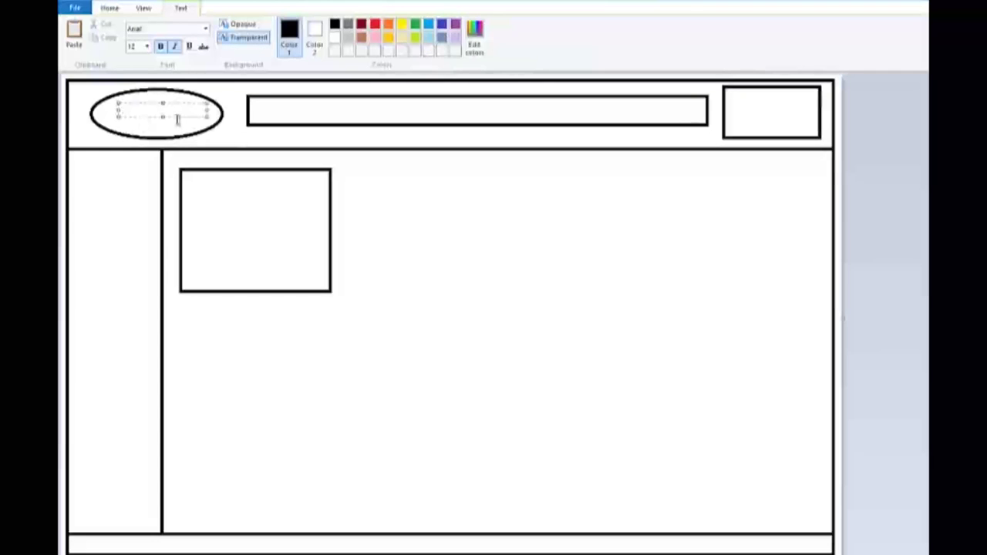
pyautogui.write('Logo')
pyautogui.click(263, 109)
pyautogui.click(263, 109)
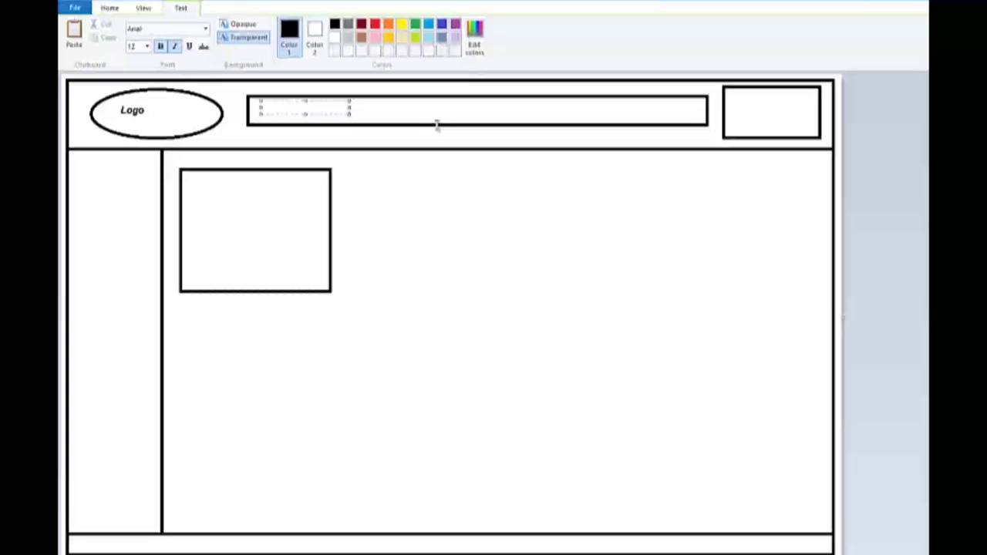
pyautogui.write('Company')
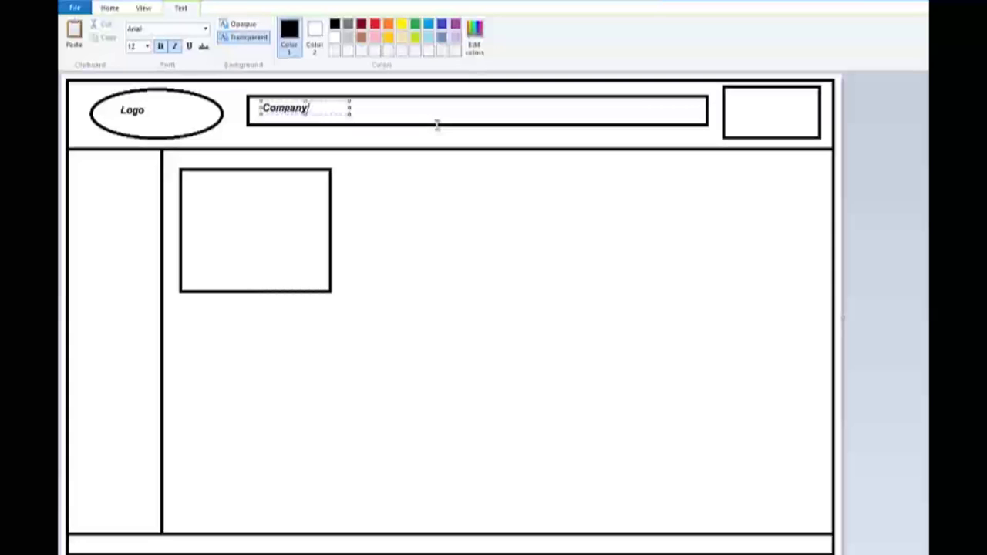
pyautogui.write(' Name')
pyautogui.click(735, 99)
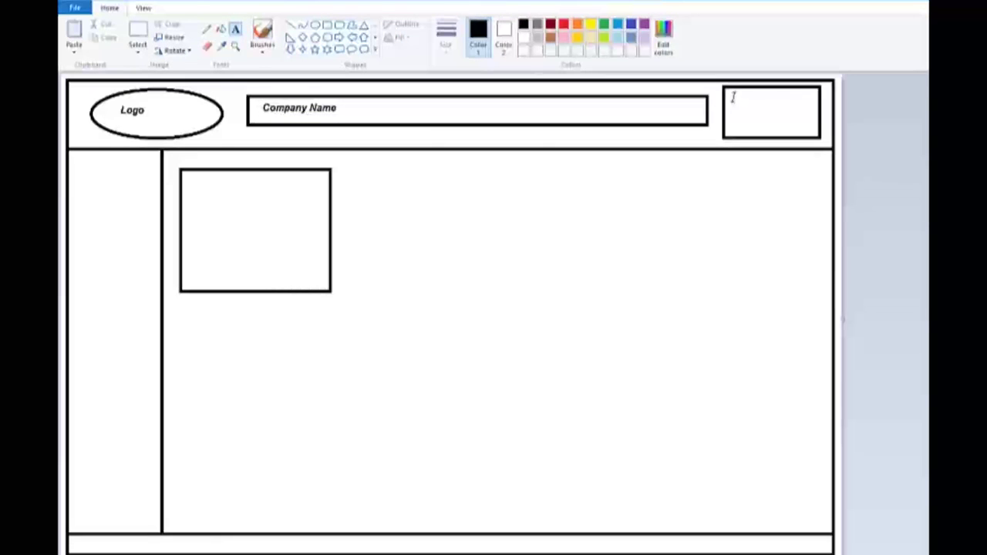
# Step: Label the right header box 'Quick Contact' with 'Info' on a second line
pyautogui.click(733, 98)
pyautogui.write('Quic')
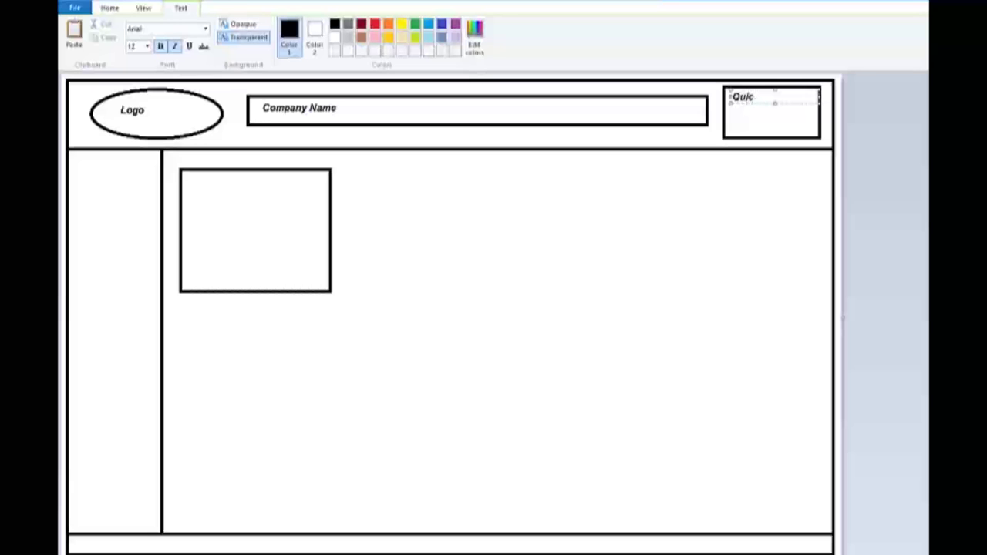
pyautogui.press('BackSpace')
pyautogui.press('BackSpace')
pyautogui.press('BackSpace')
pyautogui.click(735, 106)
pyautogui.click(735, 109)
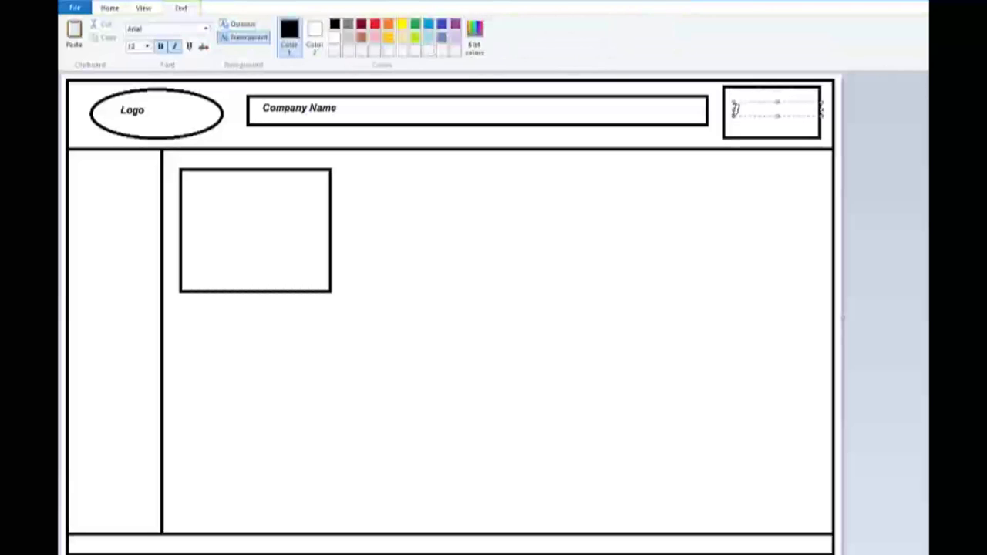
pyautogui.write('Quick')
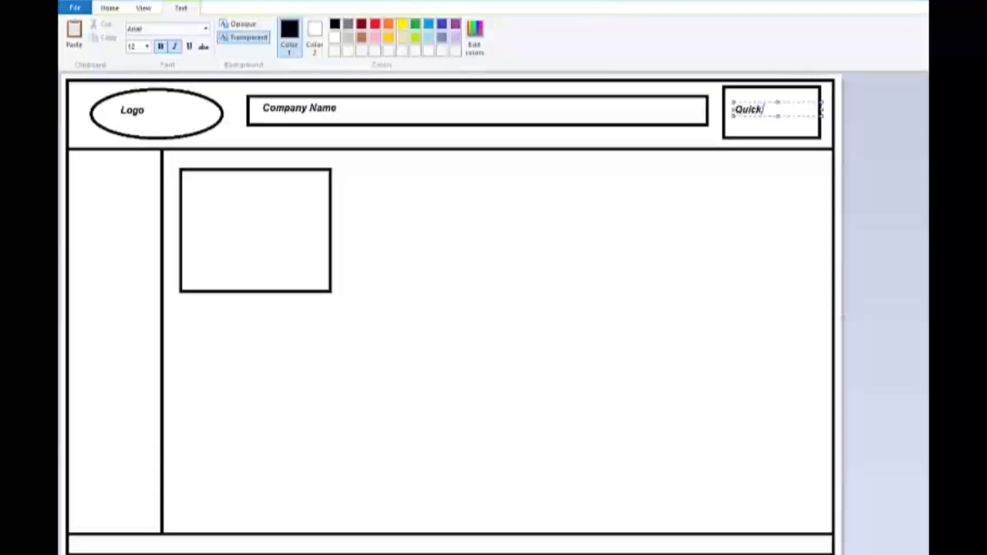
pyautogui.write(' Contact')
pyautogui.press('Return')
pyautogui.write('Info')
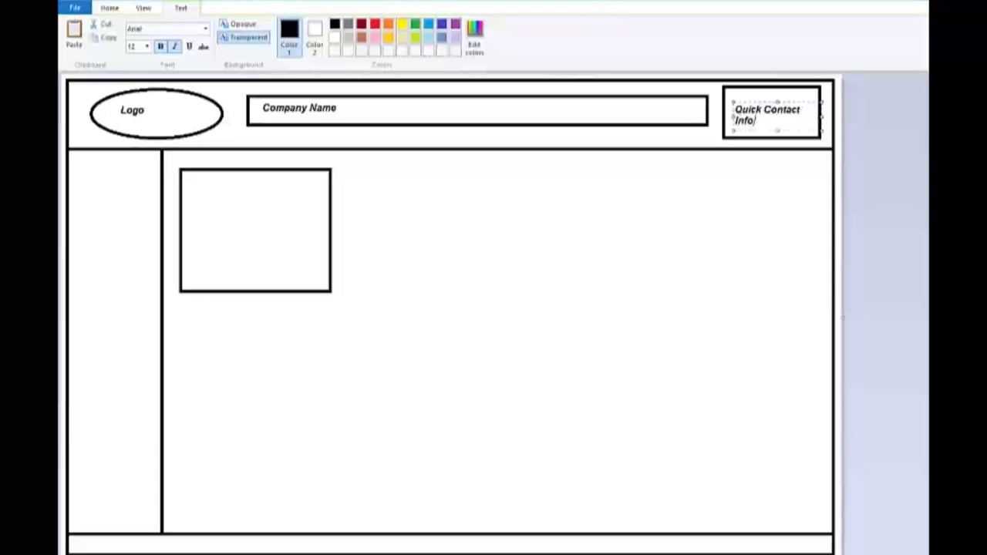
pyautogui.click(85, 181)
# Step: Add the labels 'Navigation' in the left sidebar and 'Page Picture' in the picture rectangle
pyautogui.click(84, 177)
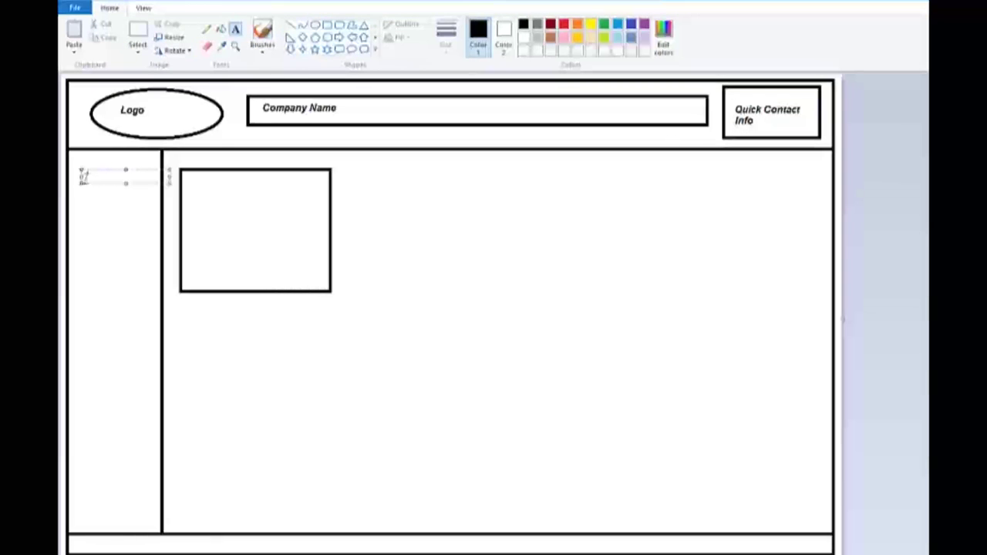
pyautogui.write('Navigation')
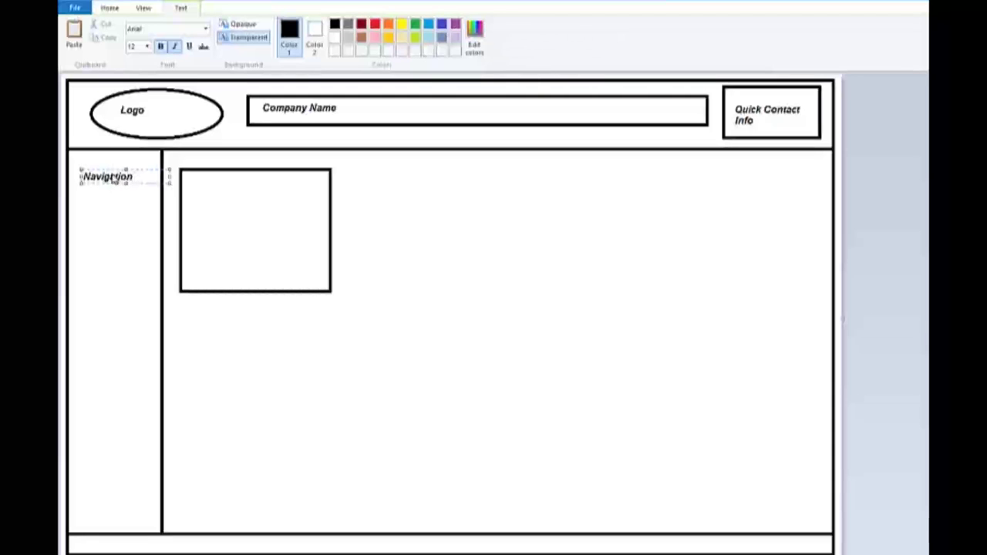
pyautogui.click(196, 190)
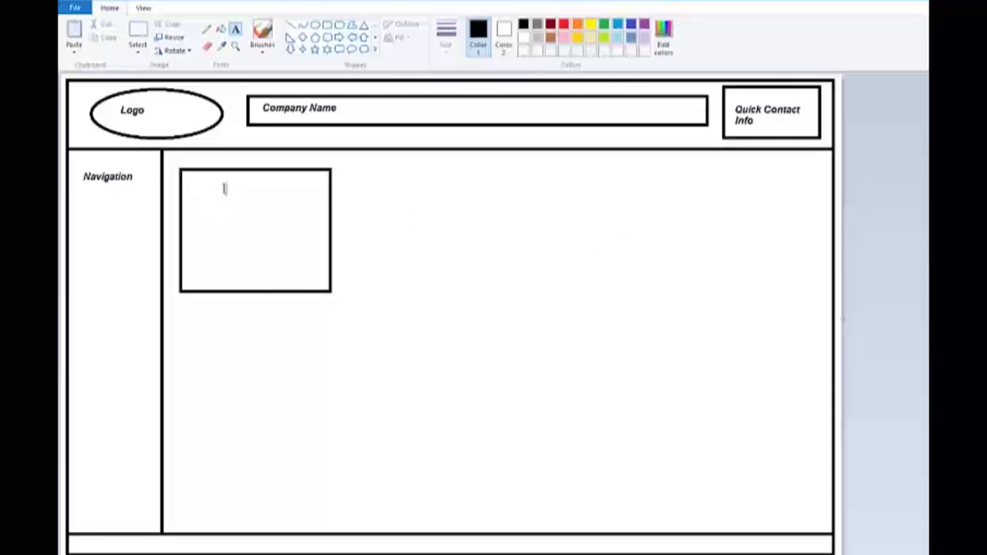
pyautogui.click(187, 185)
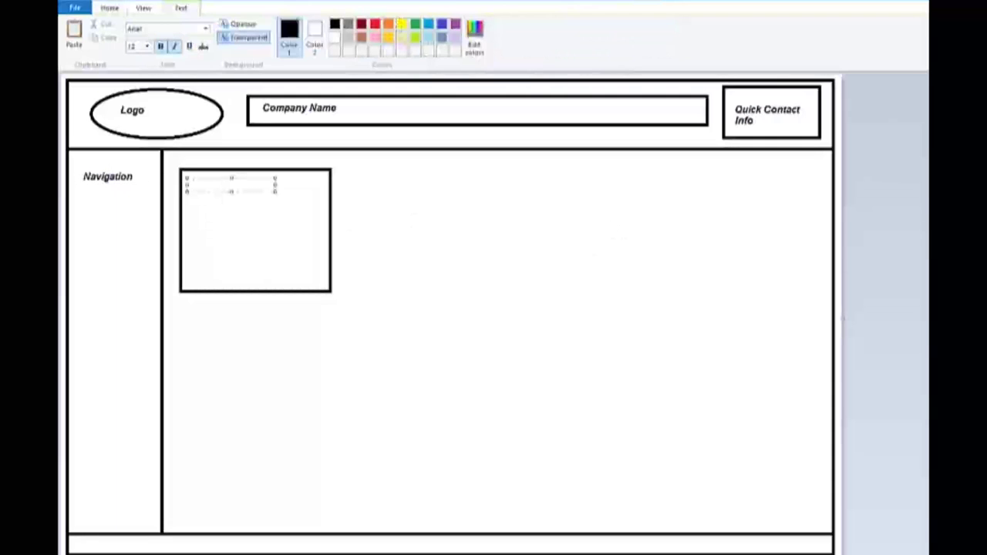
pyautogui.write('Page Pi')
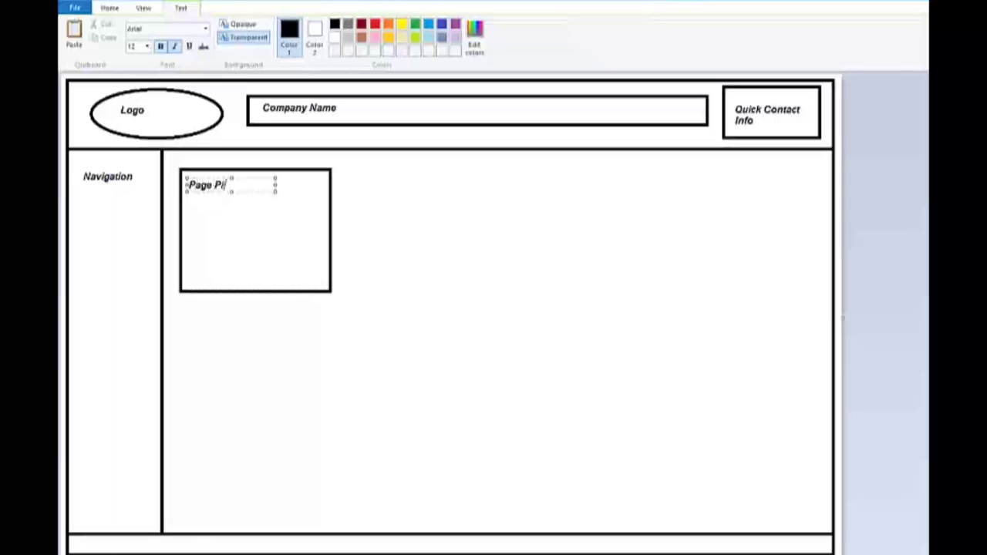
pyautogui.write('cture')
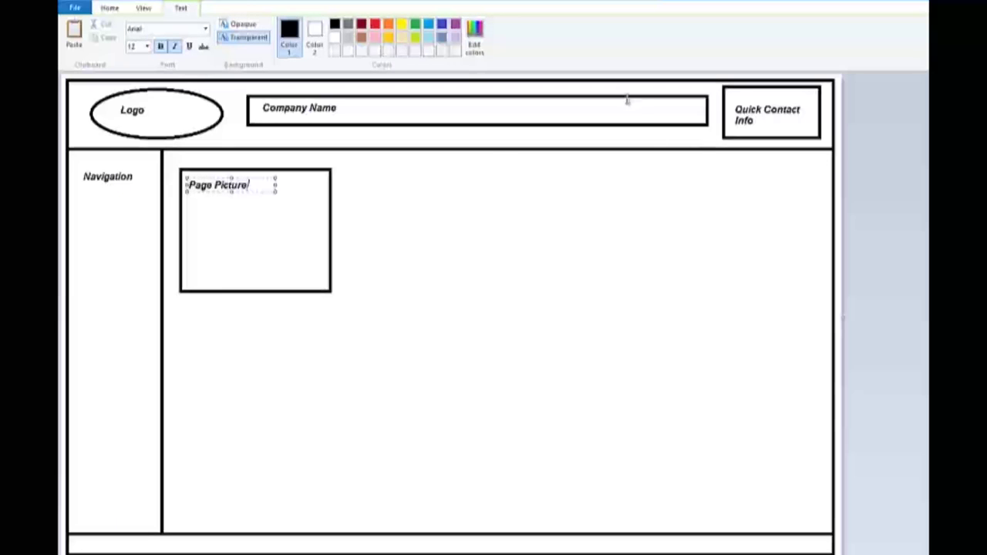
pyautogui.click(362, 185)
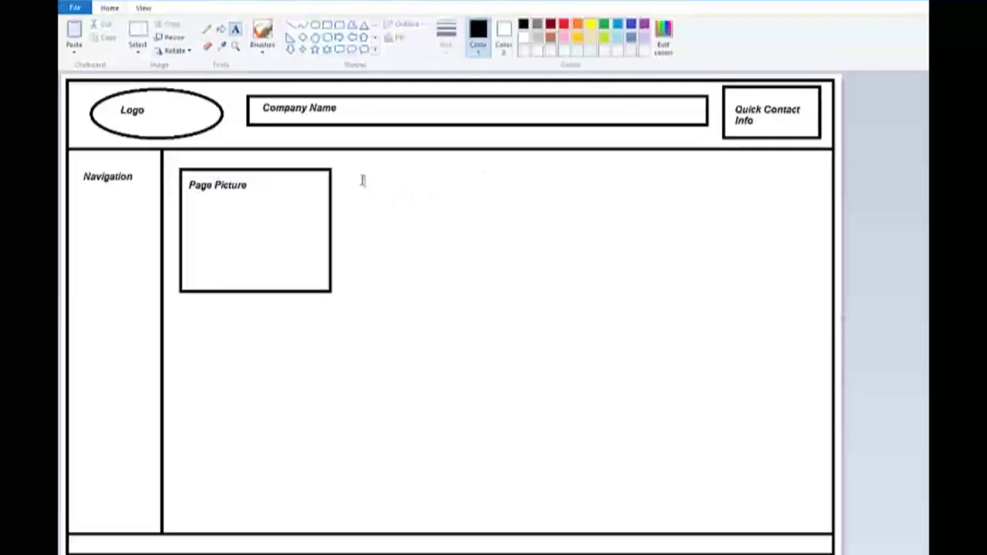
# Step: Add the label 'Content' beside the picture box and 'Footer' in the bottom strip
pyautogui.click(362, 181)
pyautogui.write('Cotne')
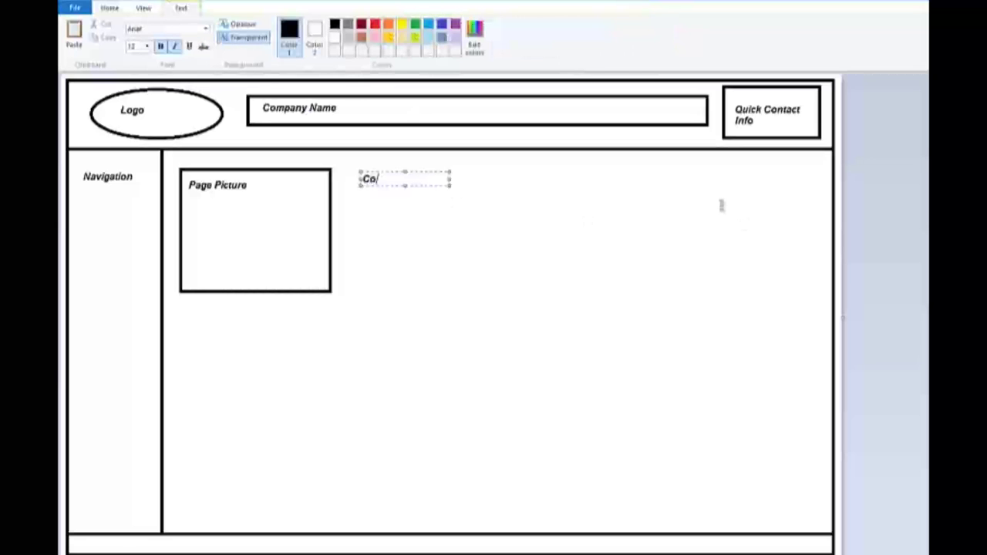
pyautogui.press('BackSpace')
pyautogui.press('BackSpace')
pyautogui.write('ntent')
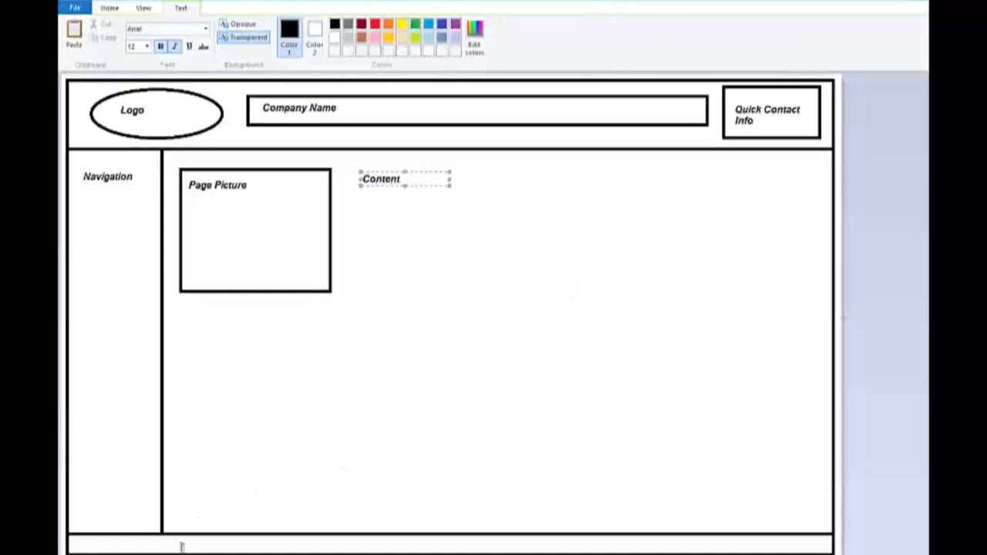
pyautogui.click(448, 542)
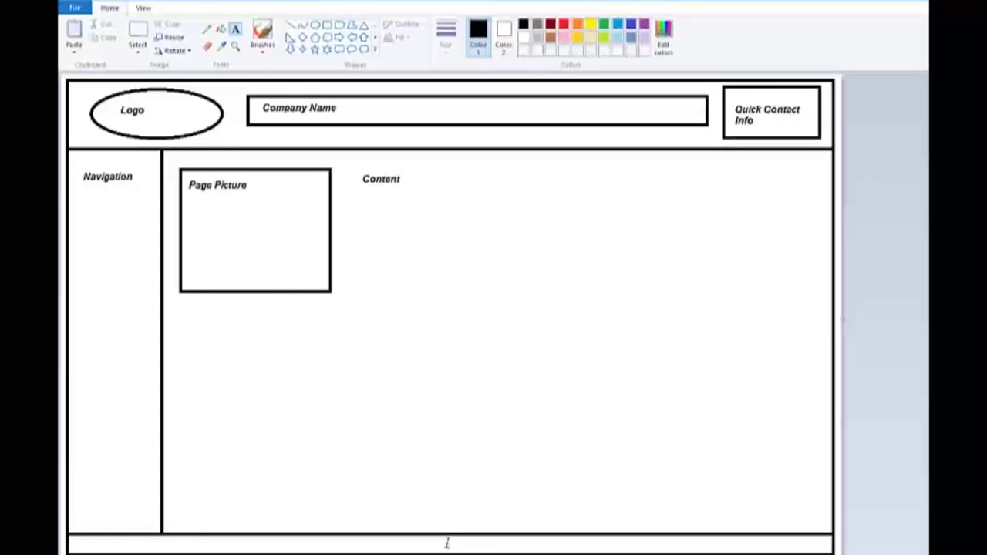
pyautogui.click(446, 543)
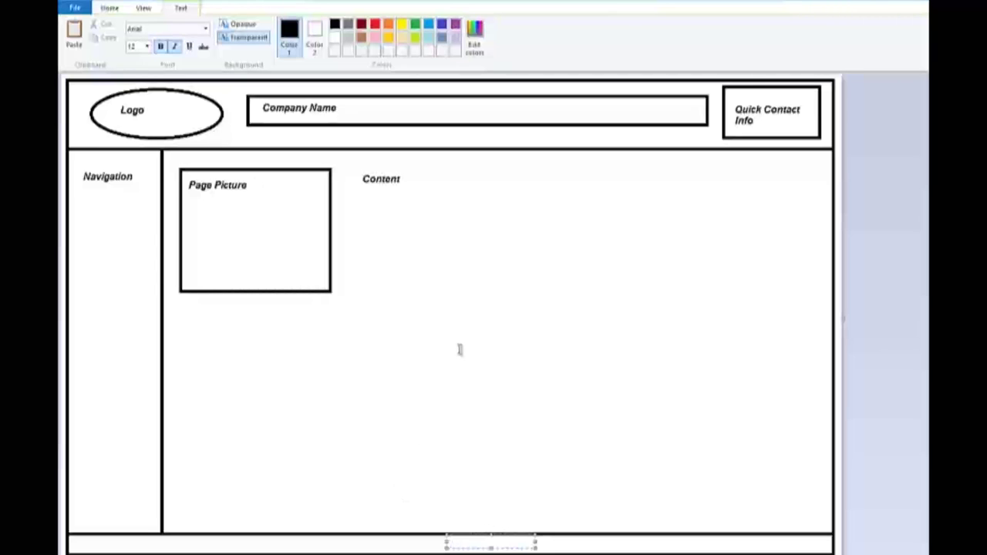
pyautogui.write('Footer')
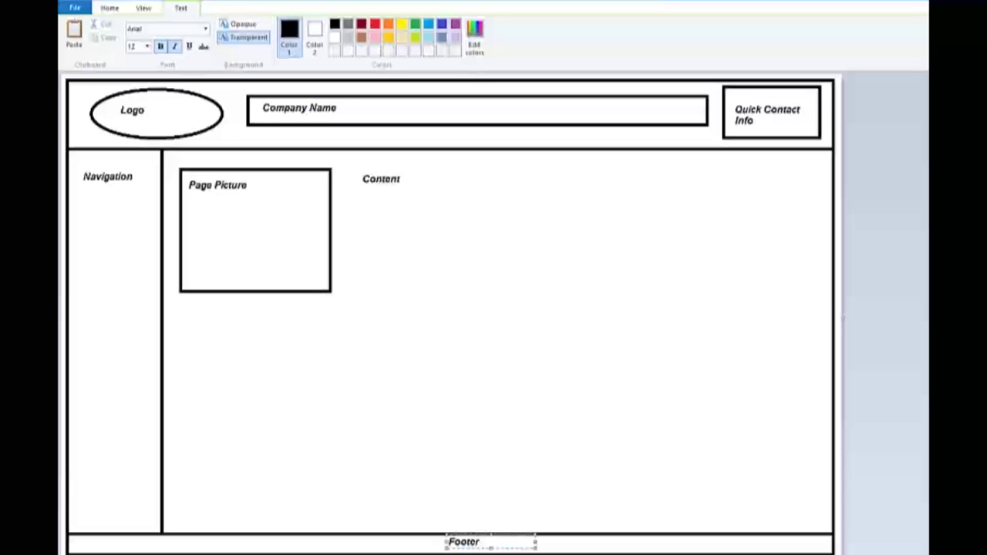
pyautogui.click(75, 8)
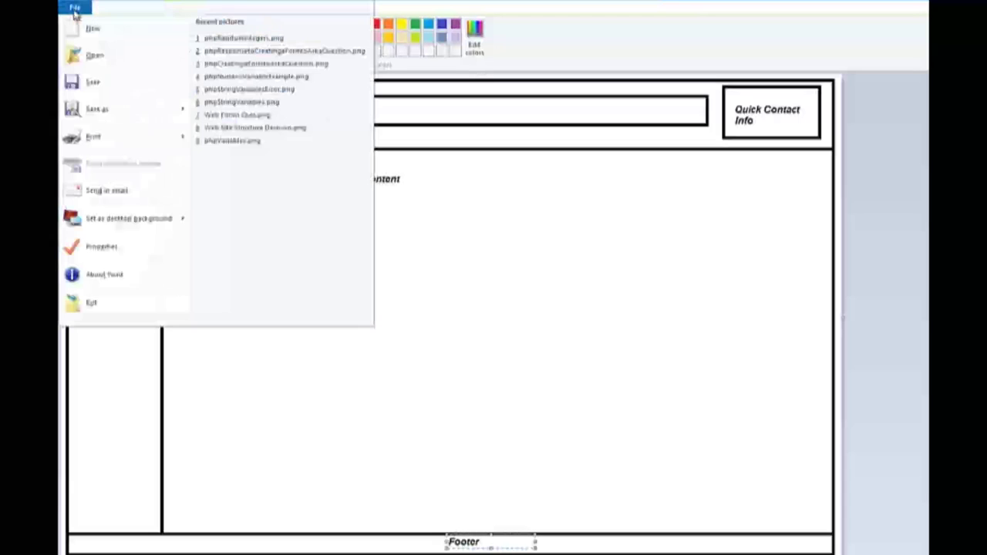
# Step: Save the wireframe as wireFrameDemo.png in the Documents > 141 > graphics folder
pyautogui.click(94, 108)
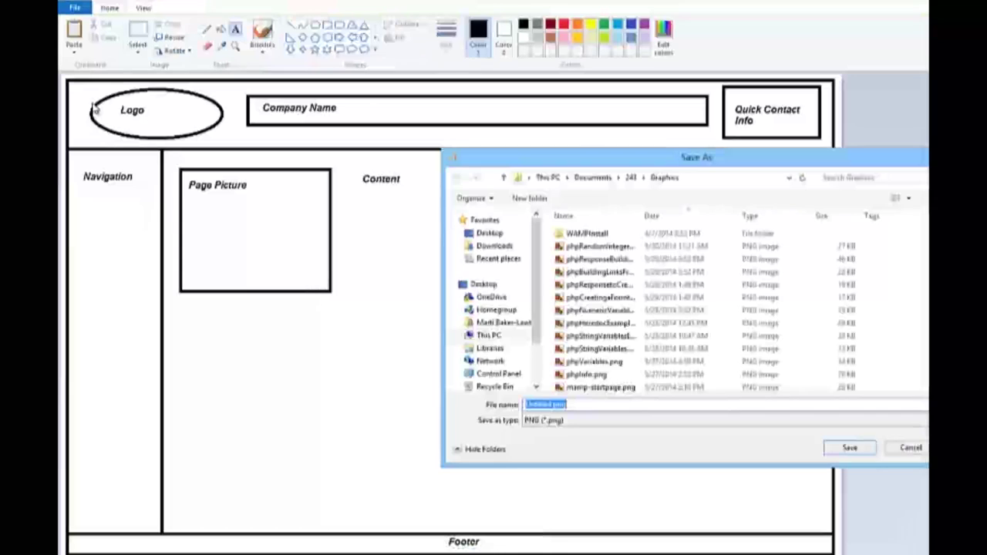
pyautogui.click(595, 177)
pyautogui.doubleClick(570, 272)
pyautogui.click(570, 272)
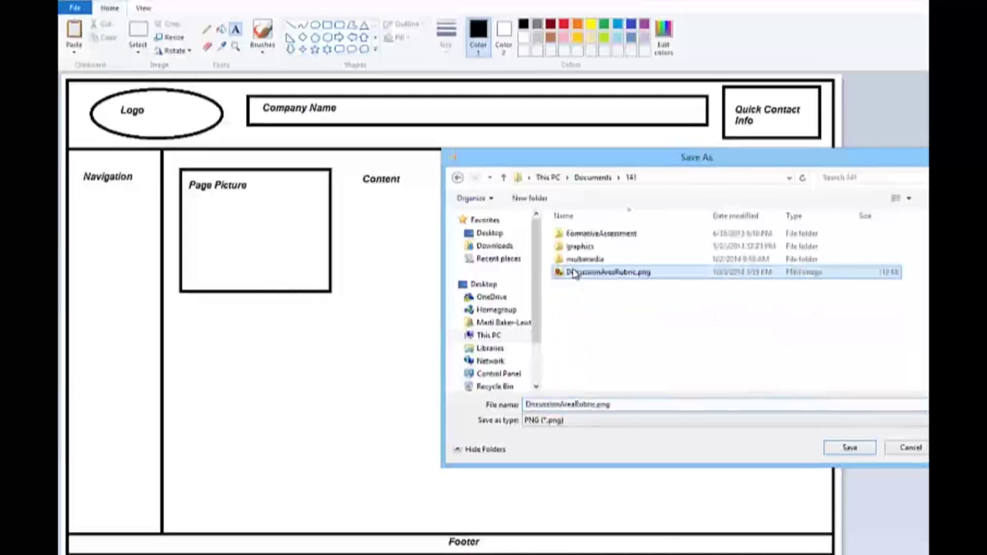
pyautogui.doubleClick(580, 246)
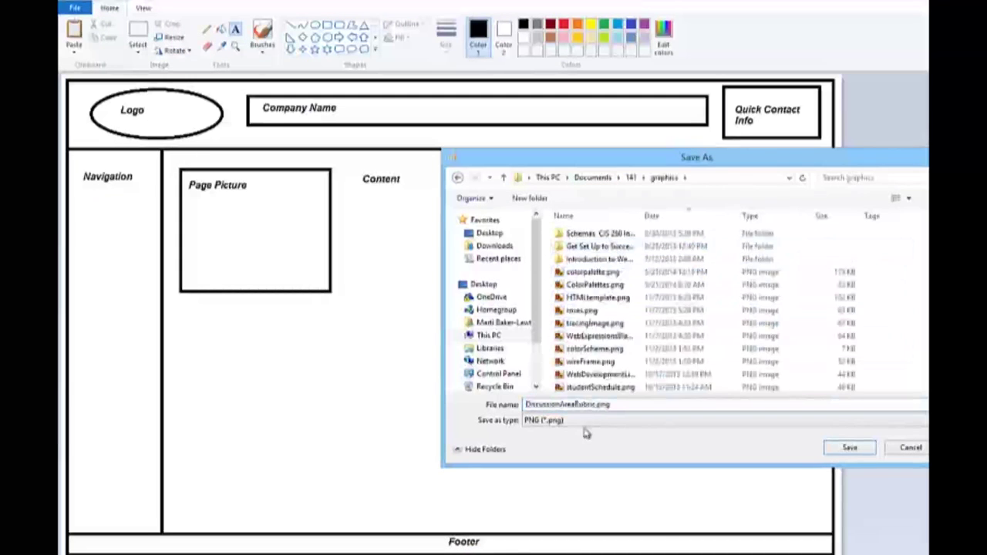
pyautogui.doubleClick(595, 405)
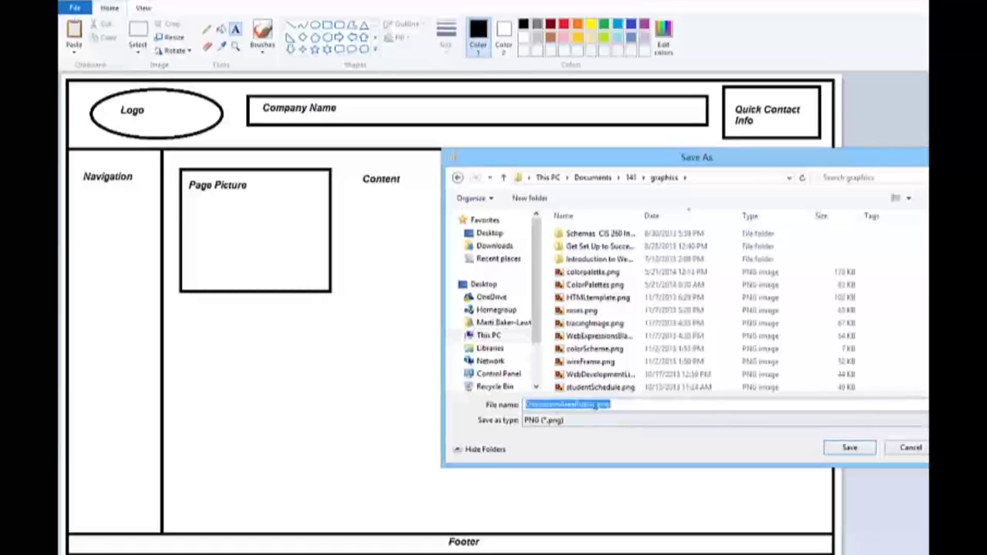
pyautogui.moveTo(596, 405); pyautogui.dragTo(525, 405)
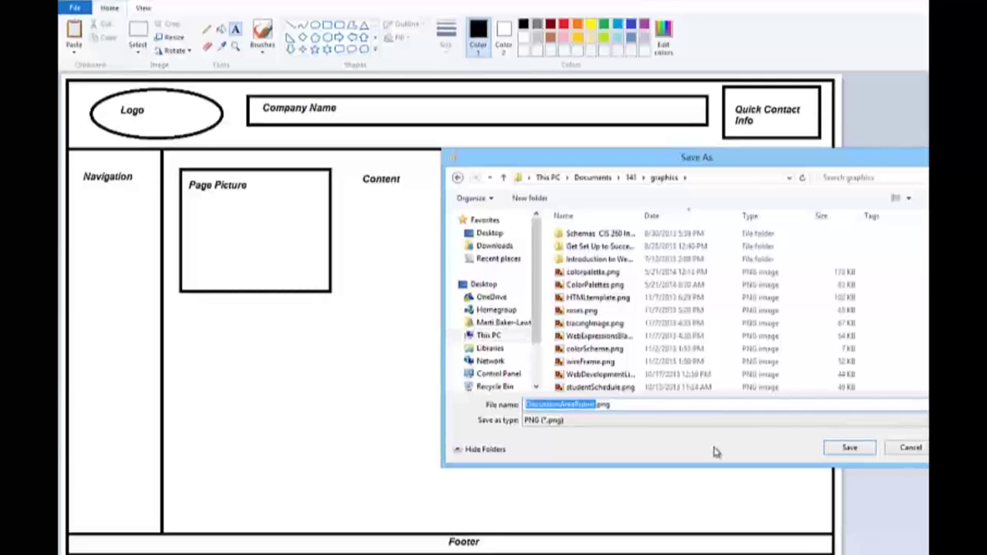
pyautogui.write('wireFrameDem')
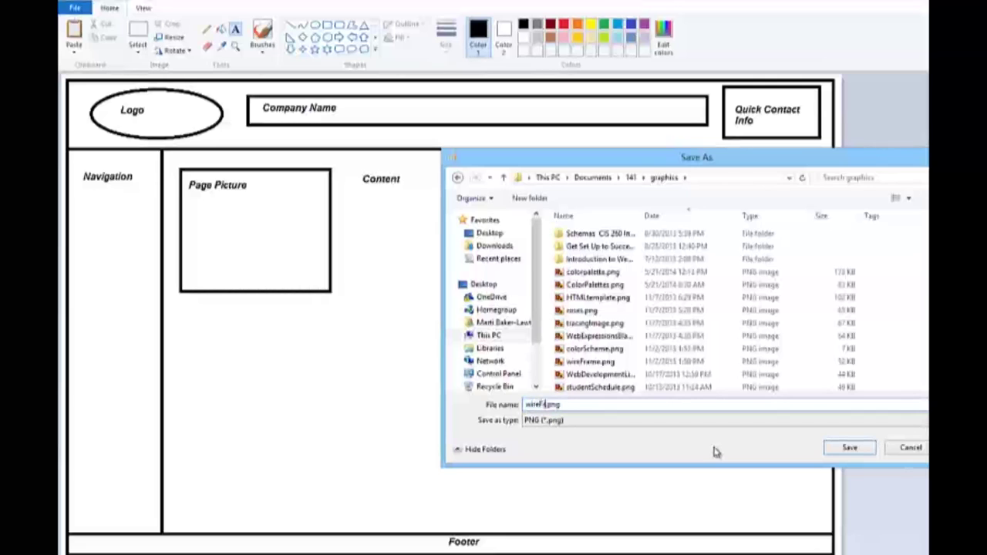
pyautogui.write('o')
pyautogui.click(849, 449)
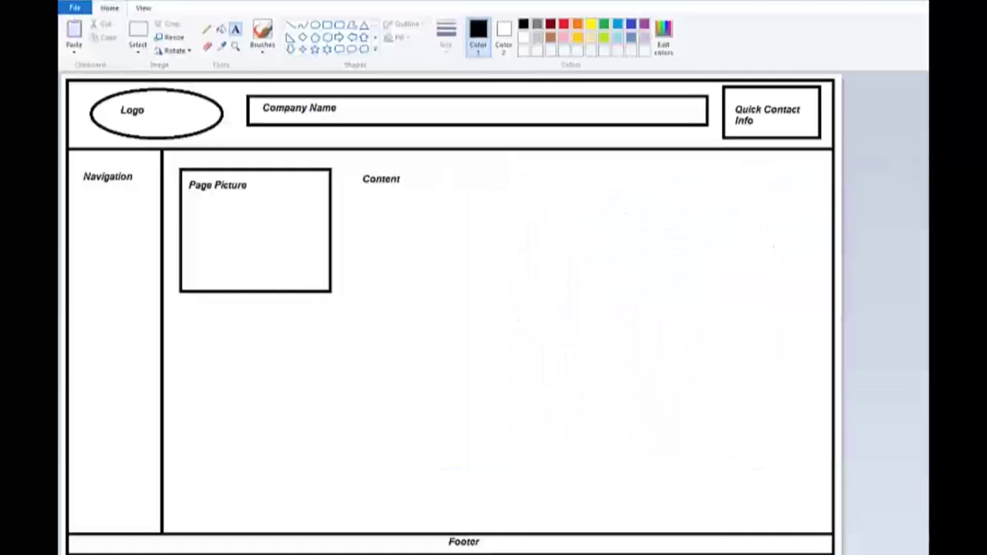